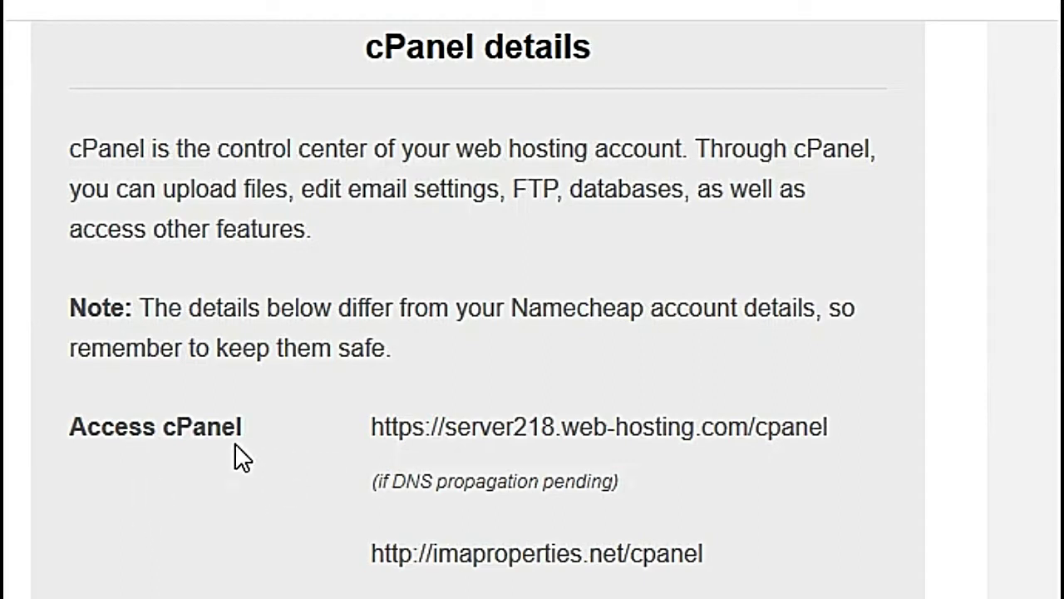
Step: Open the Addon Domains page in the hosting account's cPanel
drag(356, 428, 850, 468)
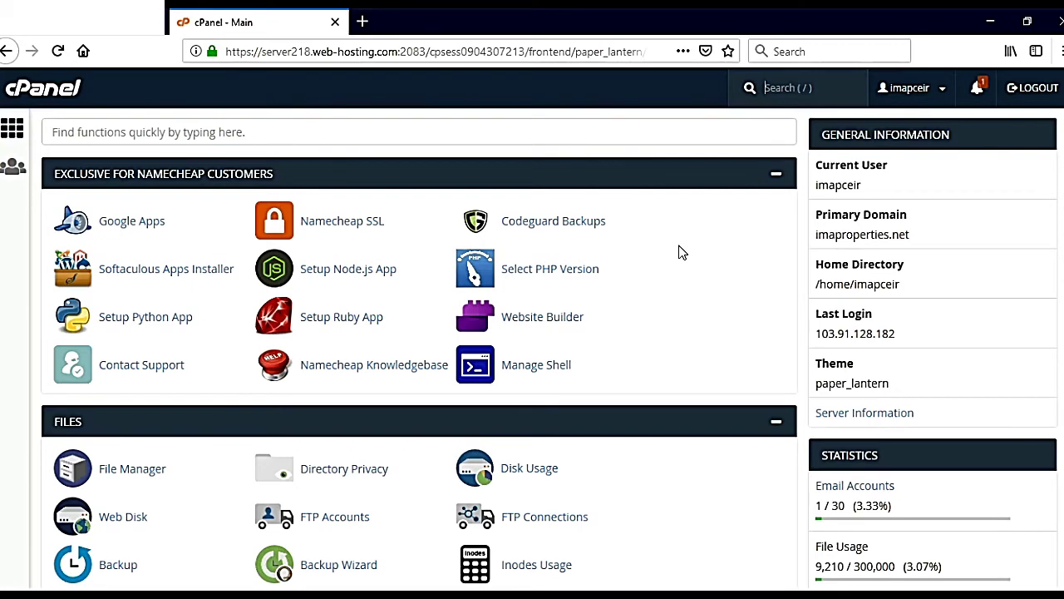
scroll(675, 263, down, 5)
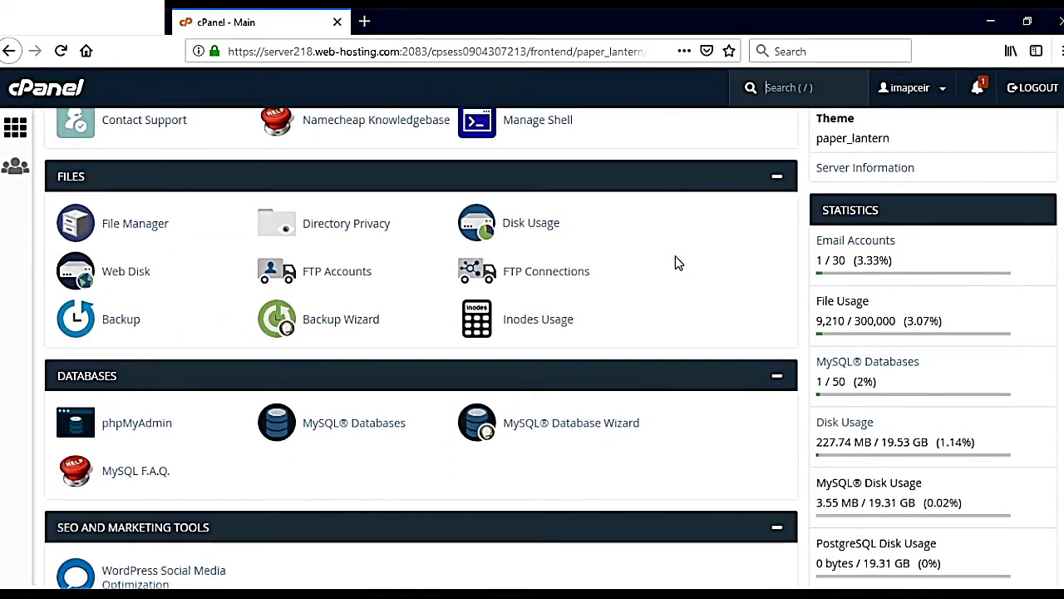
scroll(676, 263, down, 5)
scroll(675, 262, down, 2)
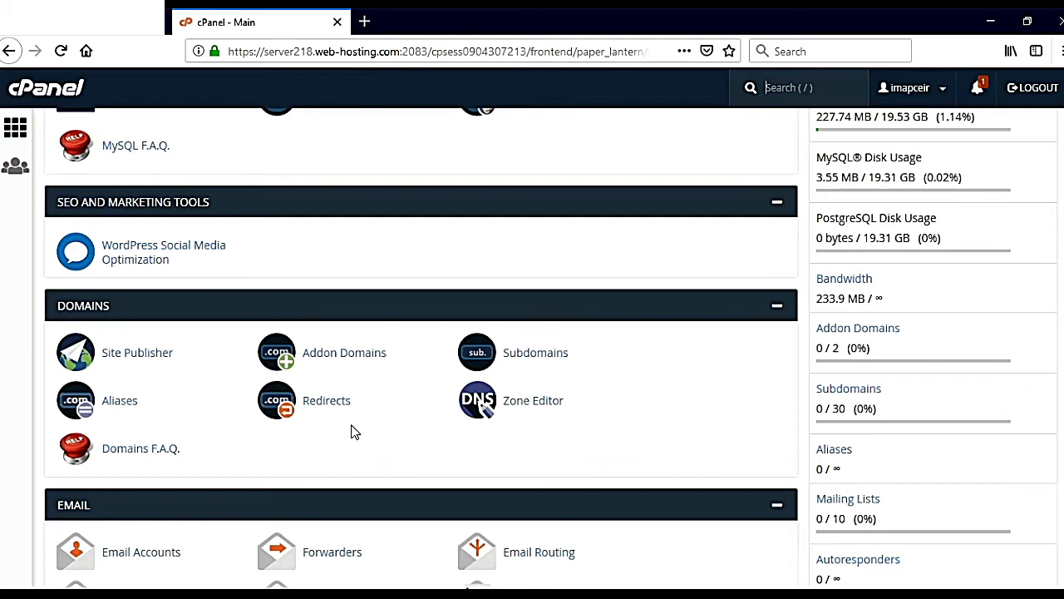
click(337, 367)
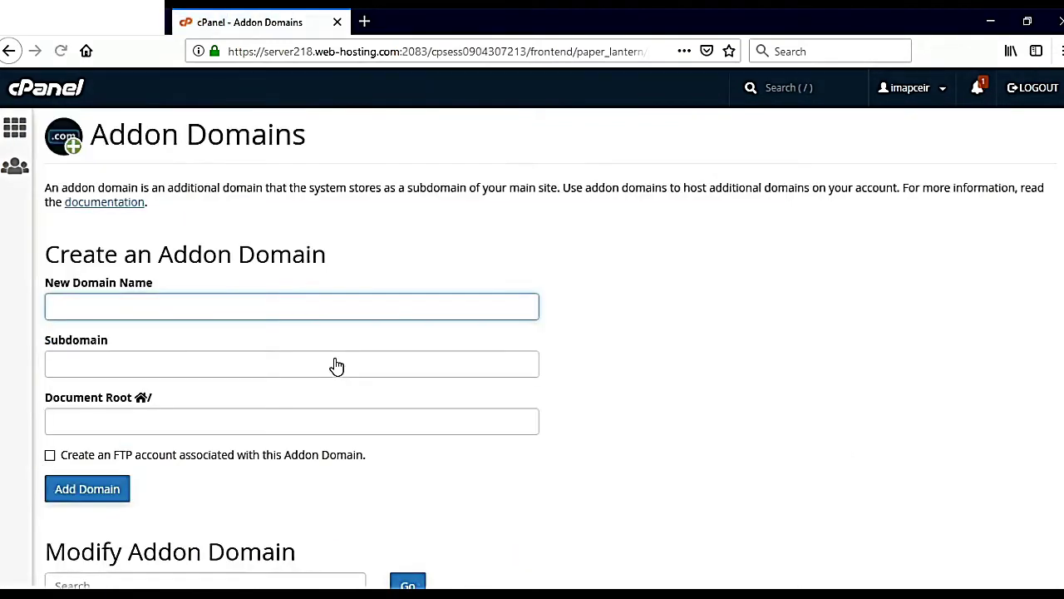
Step: Enter imabuild.com as the new addon domain, with subdomain imabuild and document root imabuild.com
scroll(335, 365, down, 2)
scroll(311, 363, down, 2)
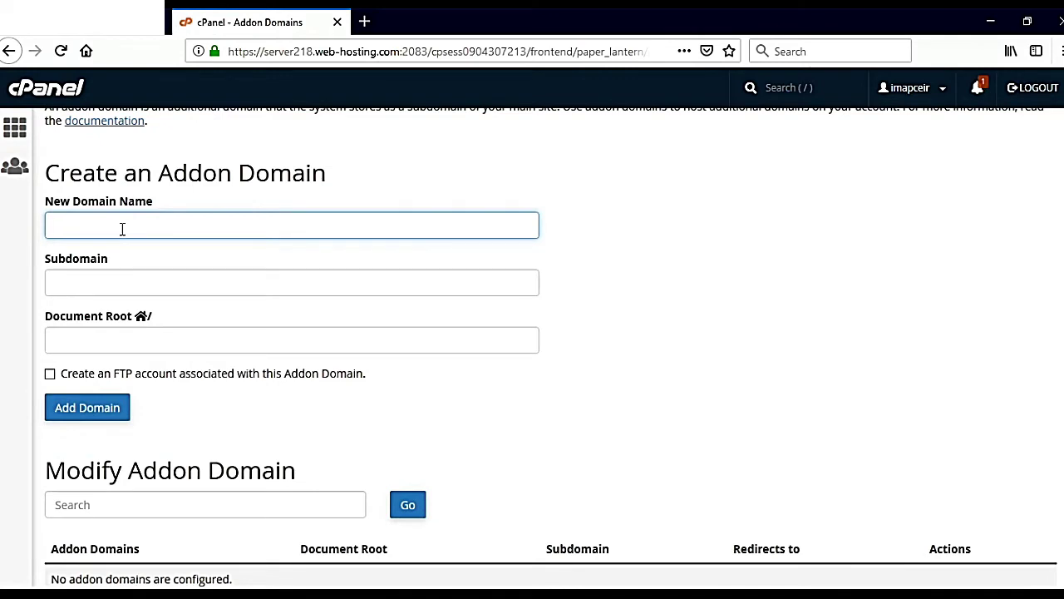
text(imabuild.com)
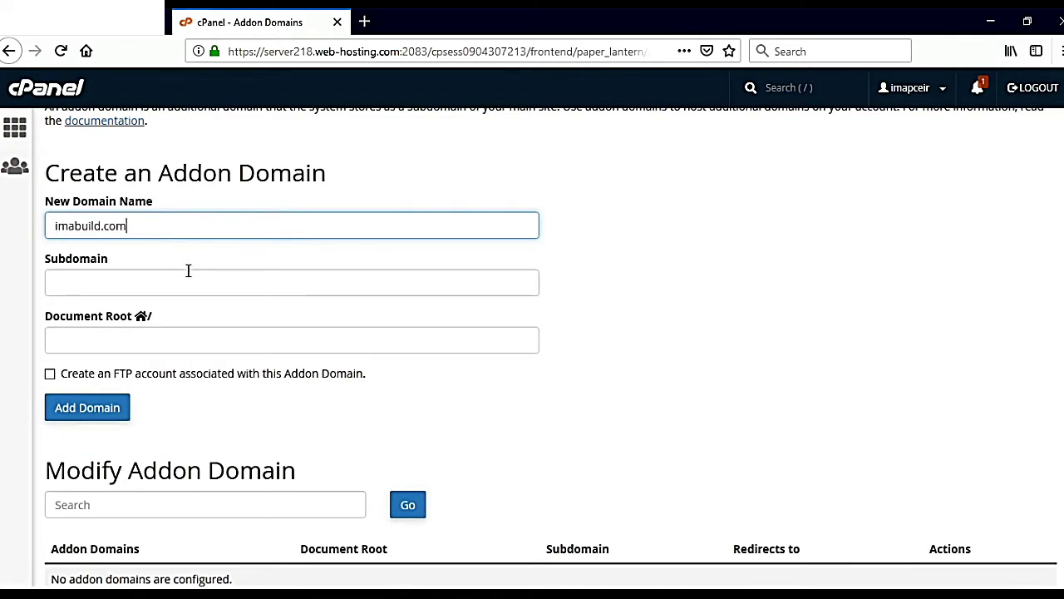
click(186, 276)
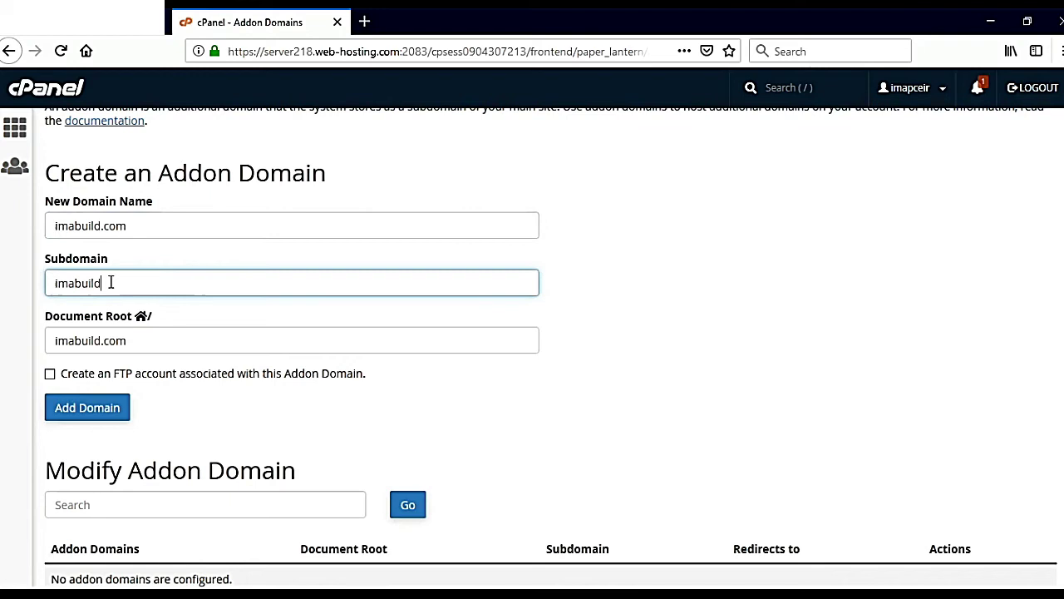
click(142, 333)
scroll(140, 278, up, 1)
drag(140, 279, 44, 274)
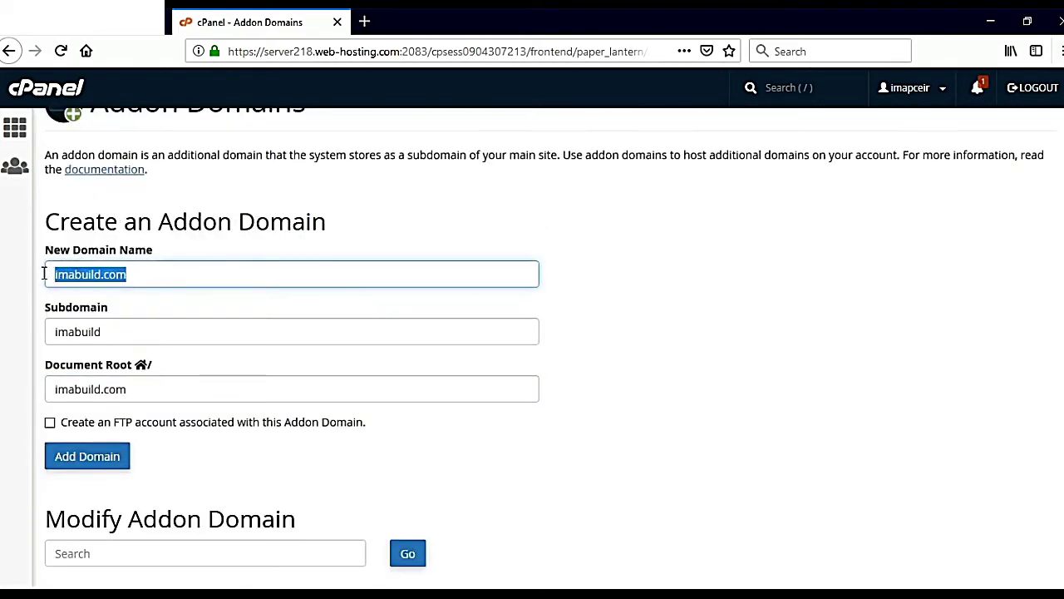
click(133, 339)
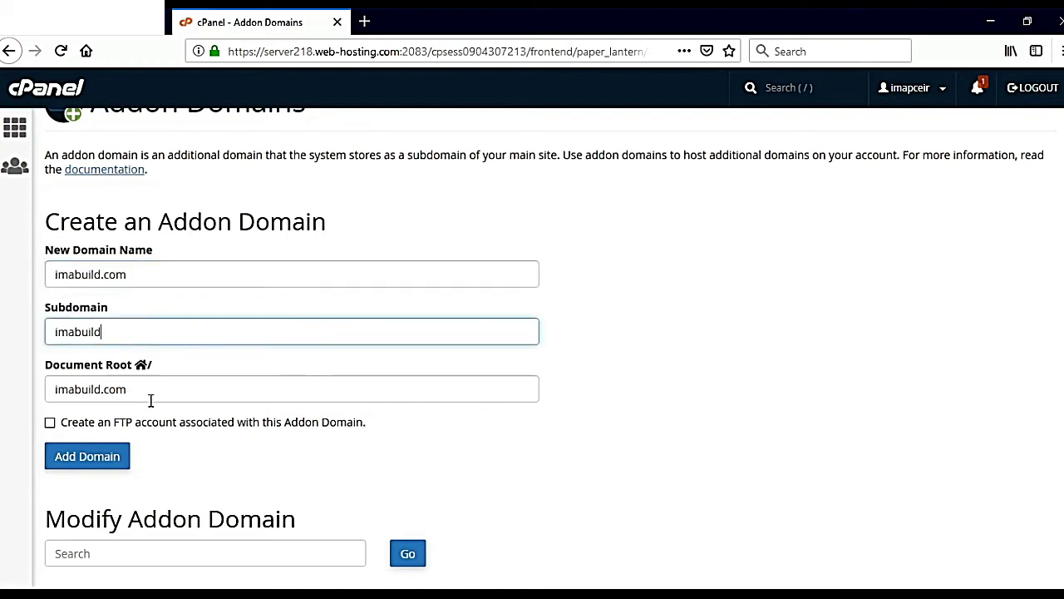
click(152, 397)
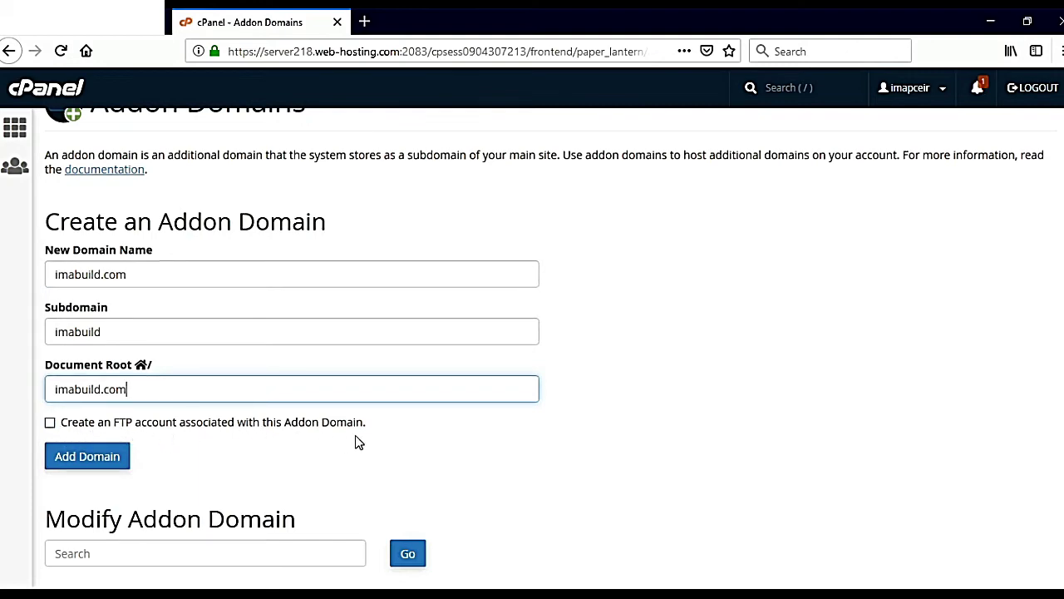
Step: Enable creating an FTP account with the addon domain and set its FTP username to admin
scroll(368, 439, down, 2)
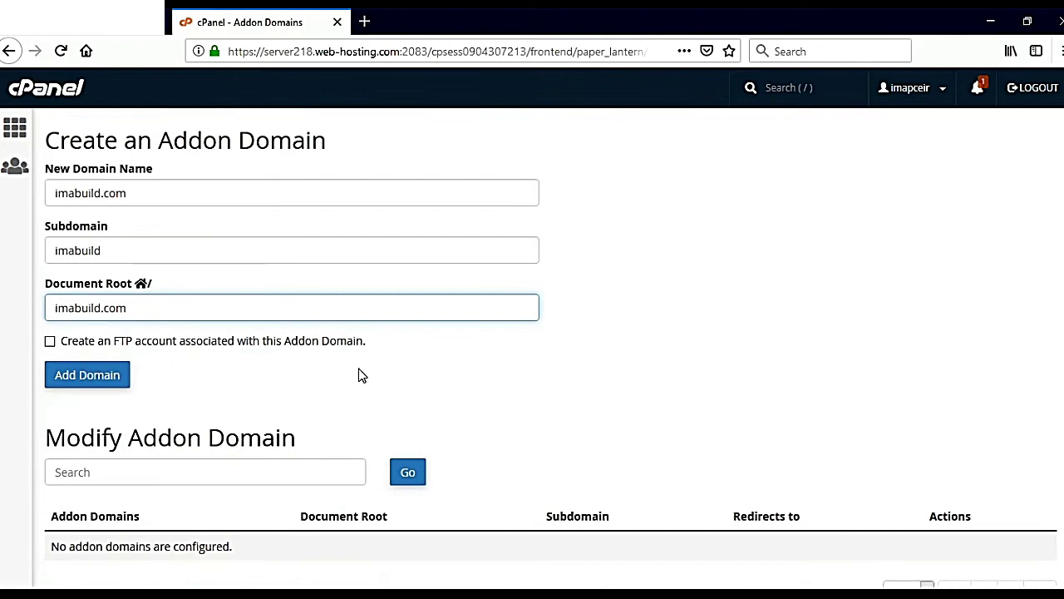
scroll(358, 374, down, 2)
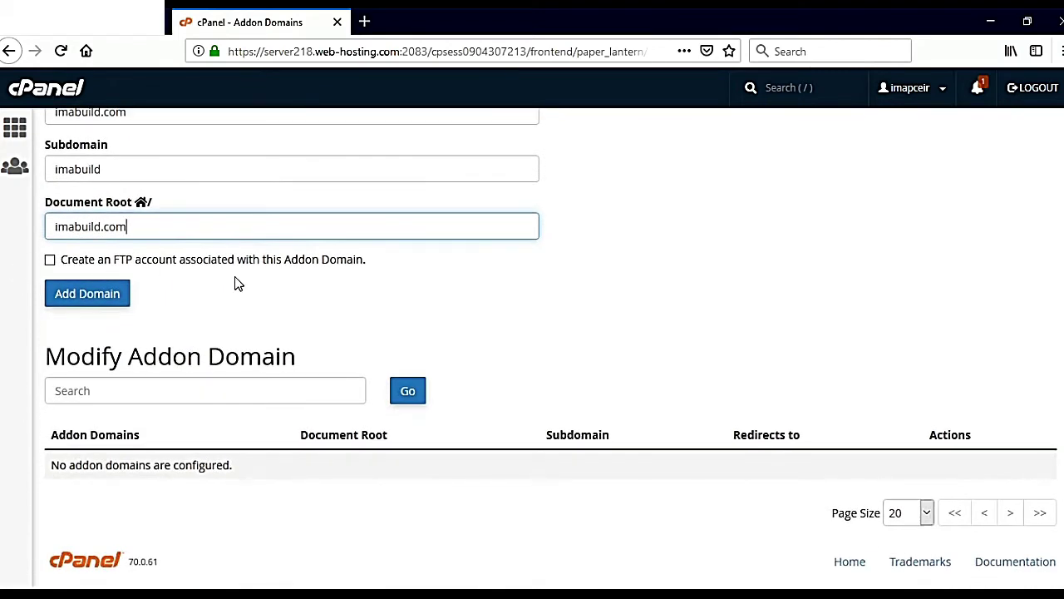
click(50, 261)
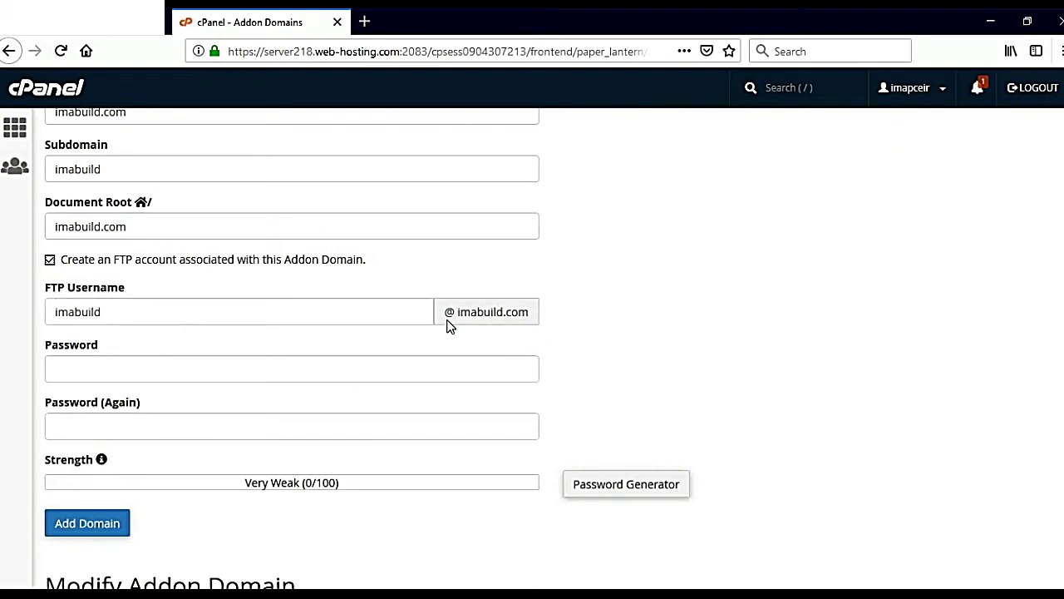
drag(228, 309, 36, 309)
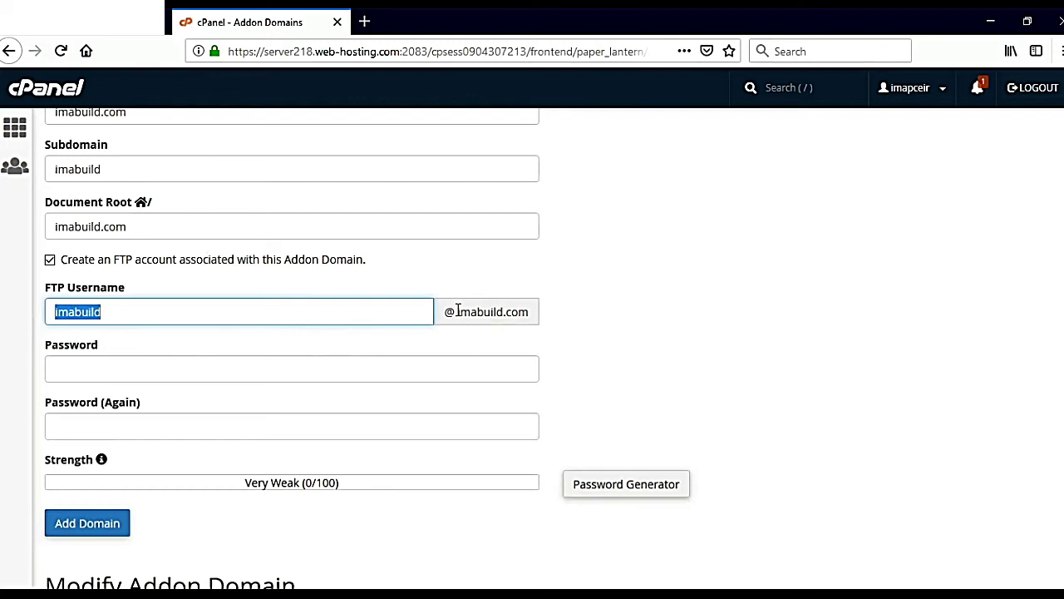
drag(457, 314, 551, 320)
double_click(339, 312)
key(BackSpace)
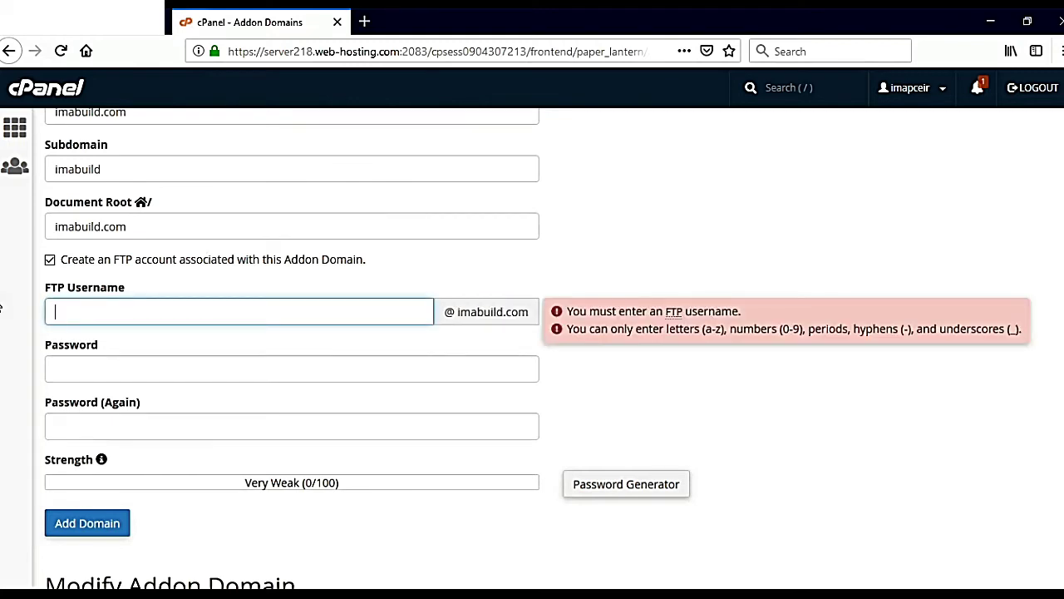
text(admin)
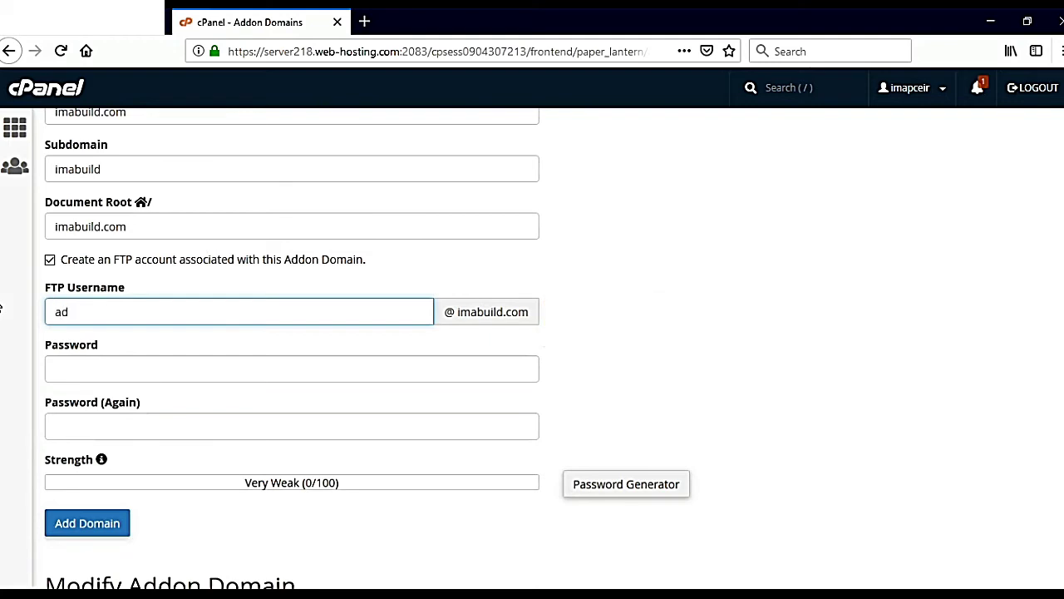
Step: Enter and repeat the FTP account password, and create the addon domain imabuild.com
click(143, 381)
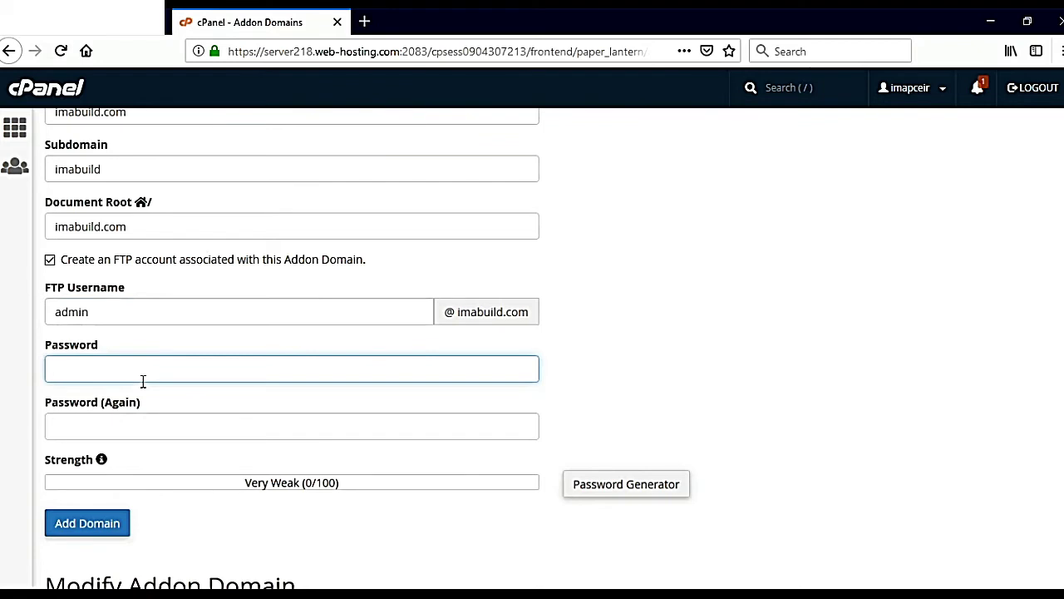
key(ctrl+v)
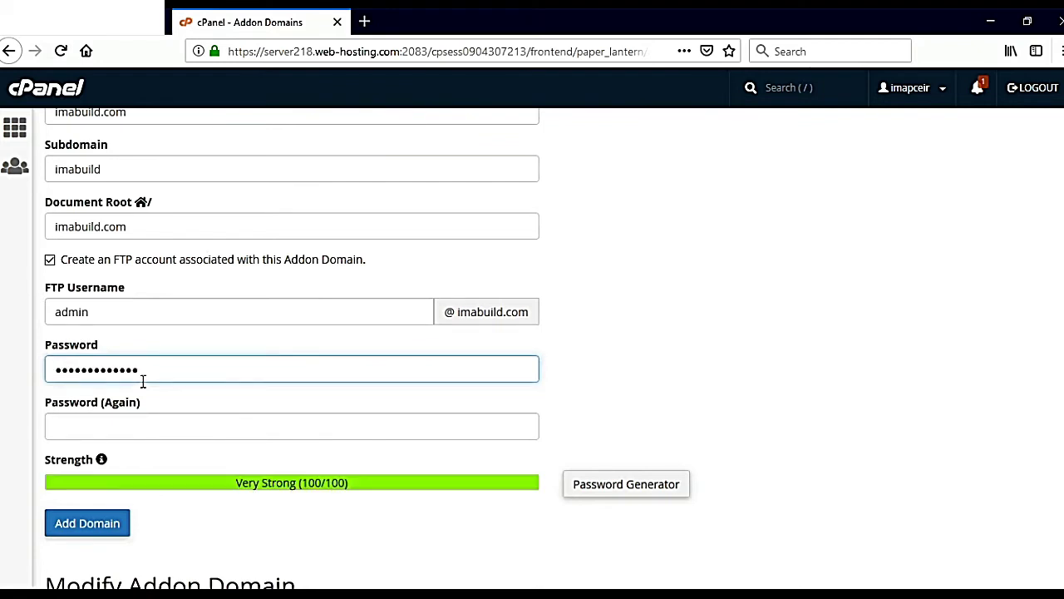
click(147, 433)
text(a)
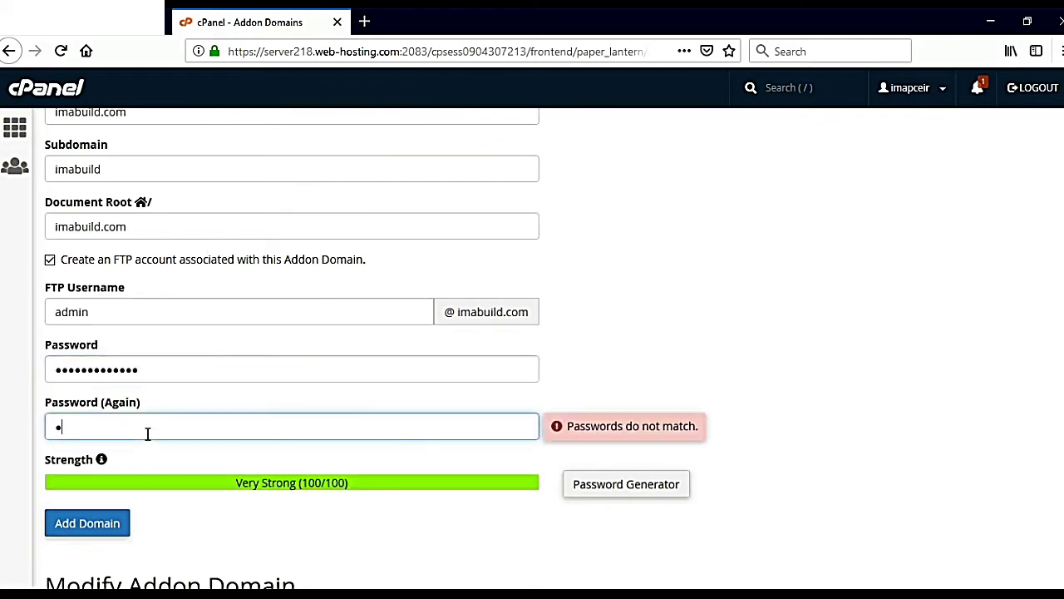
text(aaaaaaaaaaaa)
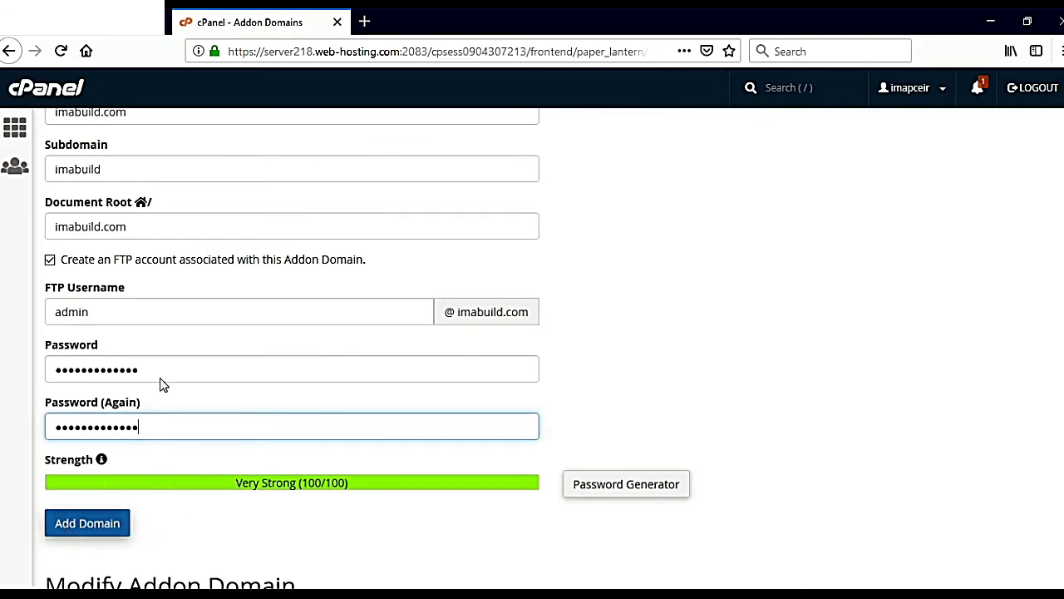
click(108, 530)
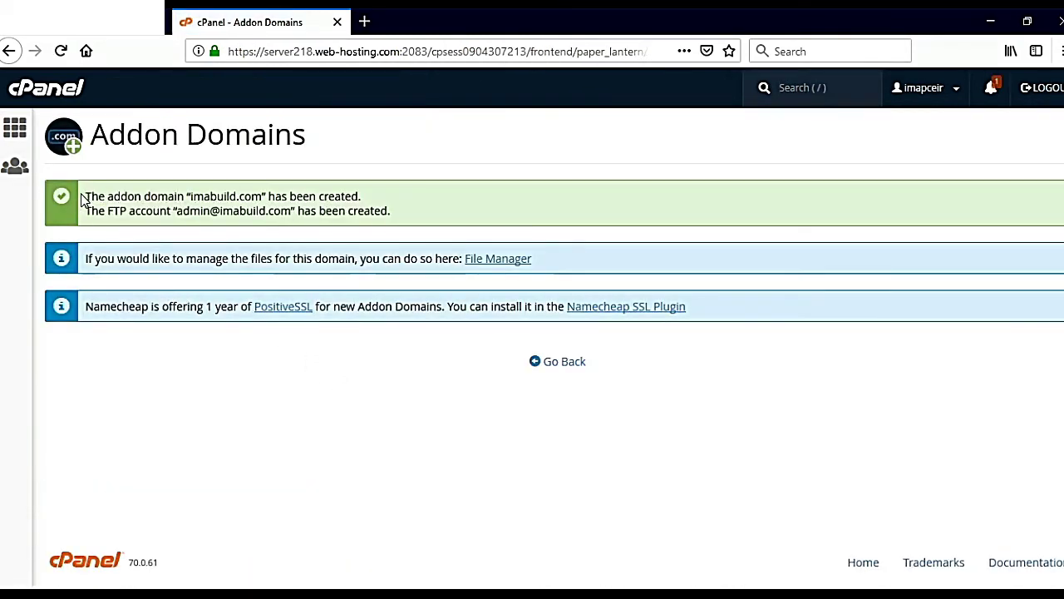
drag(83, 199, 409, 216)
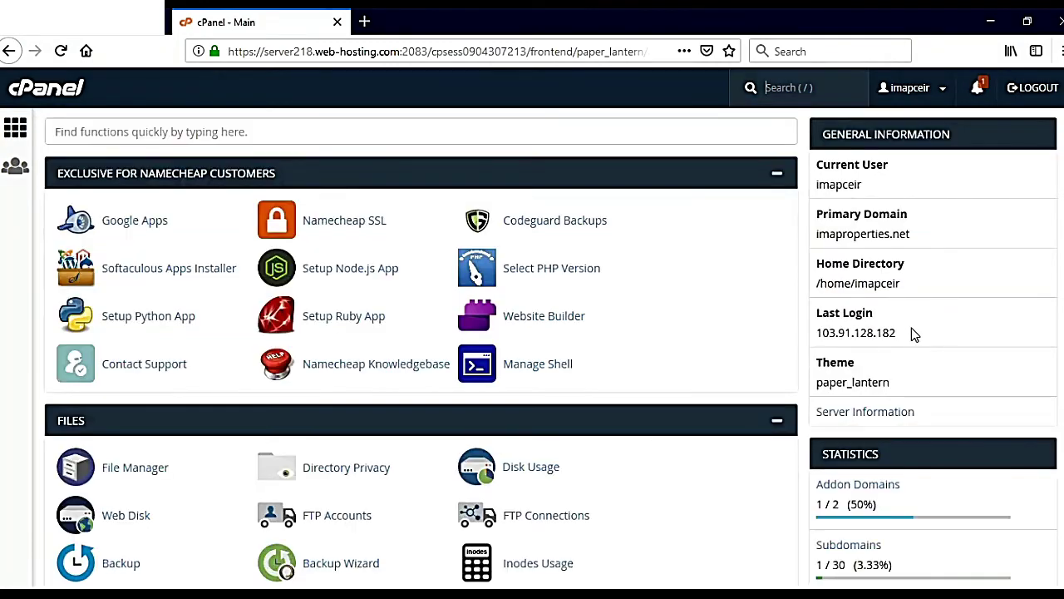
Step: Check the addon domain and subdomain usage in the account statistics on the cPanel main page
scroll(870, 482, down, 3)
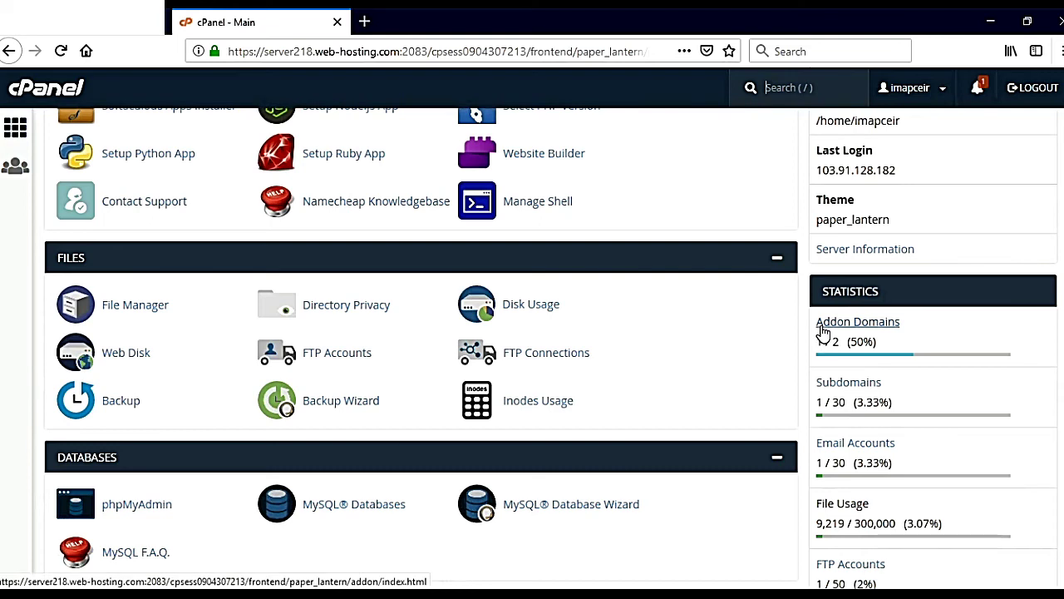
drag(817, 333, 902, 318)
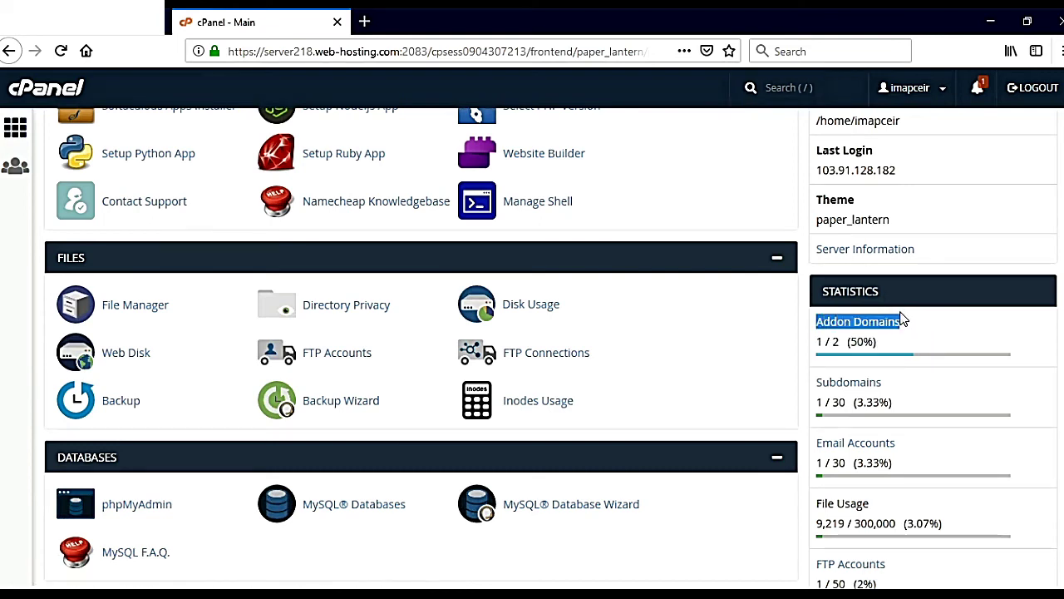
click(817, 389)
drag(817, 389, 903, 392)
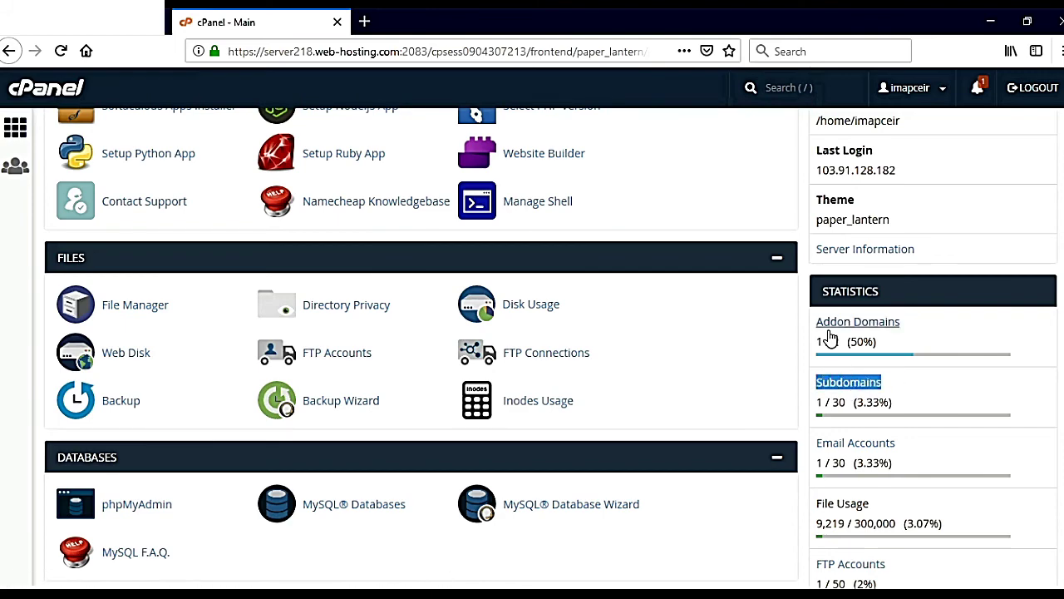
scroll(777, 460, up, 3)
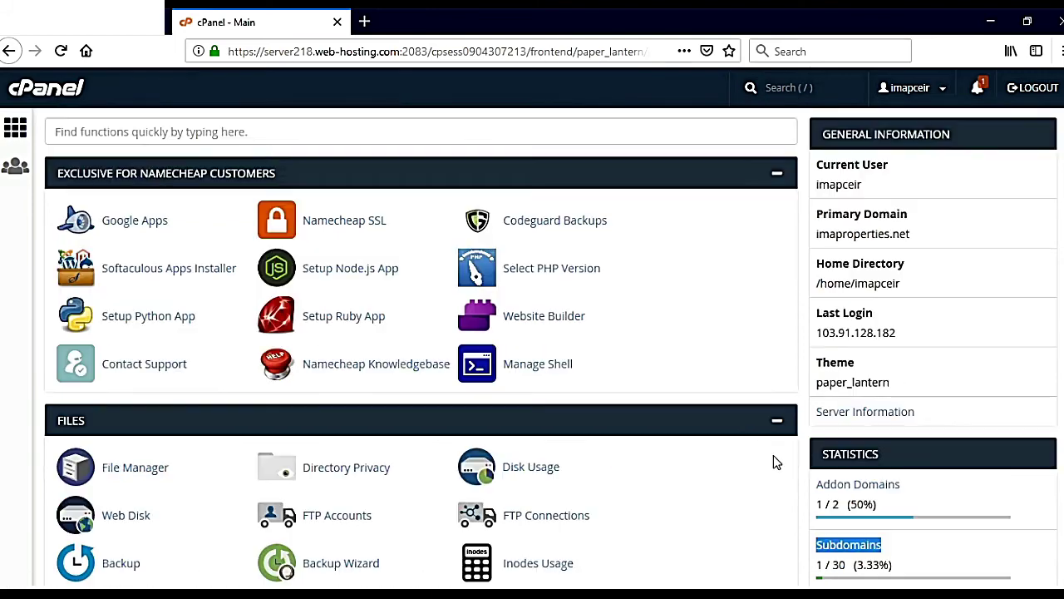
scroll(776, 461, down, 3)
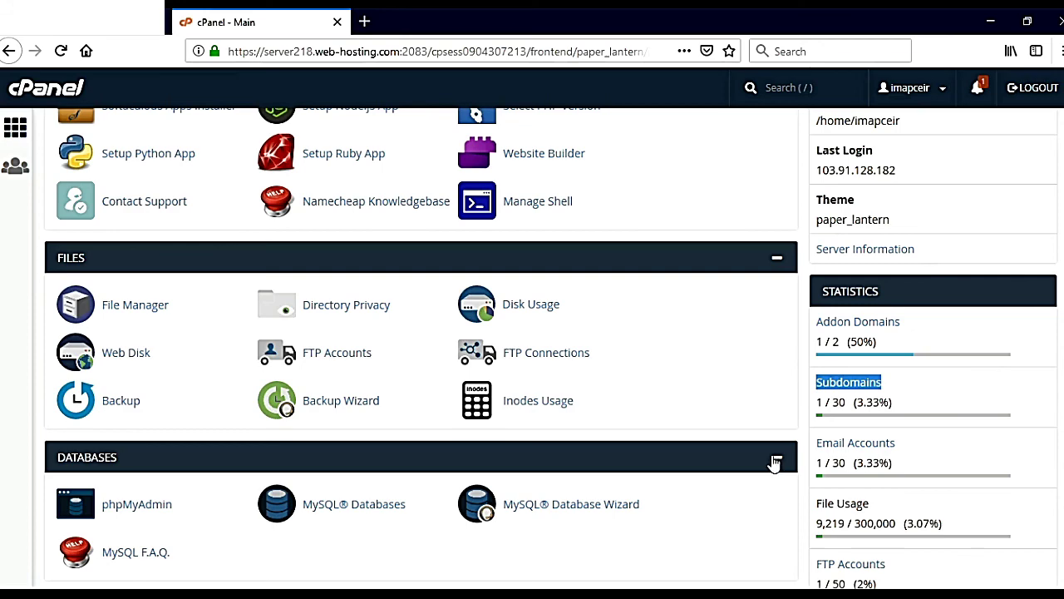
scroll(774, 463, up, 3)
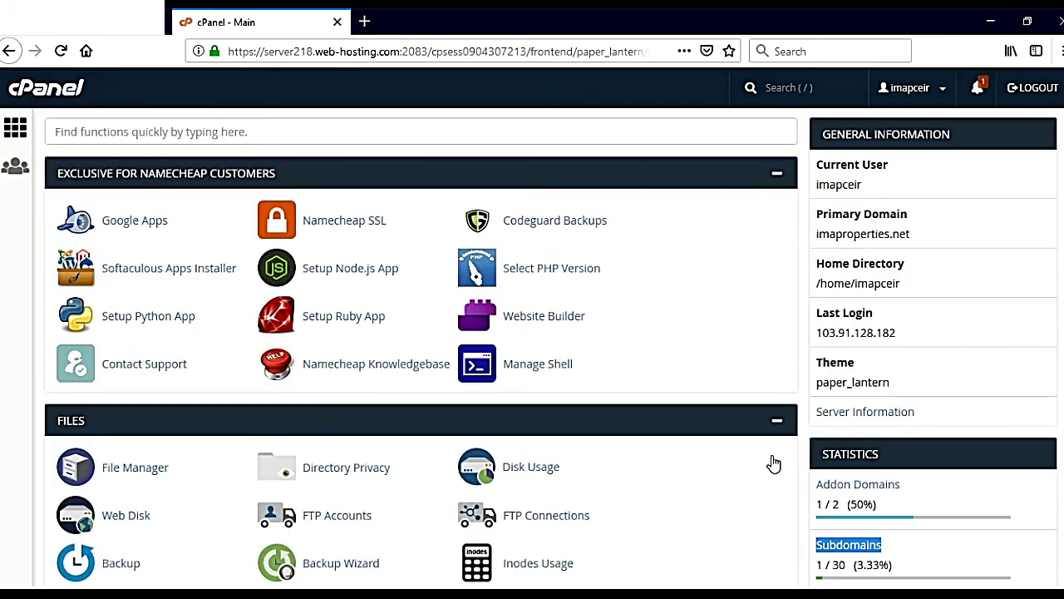